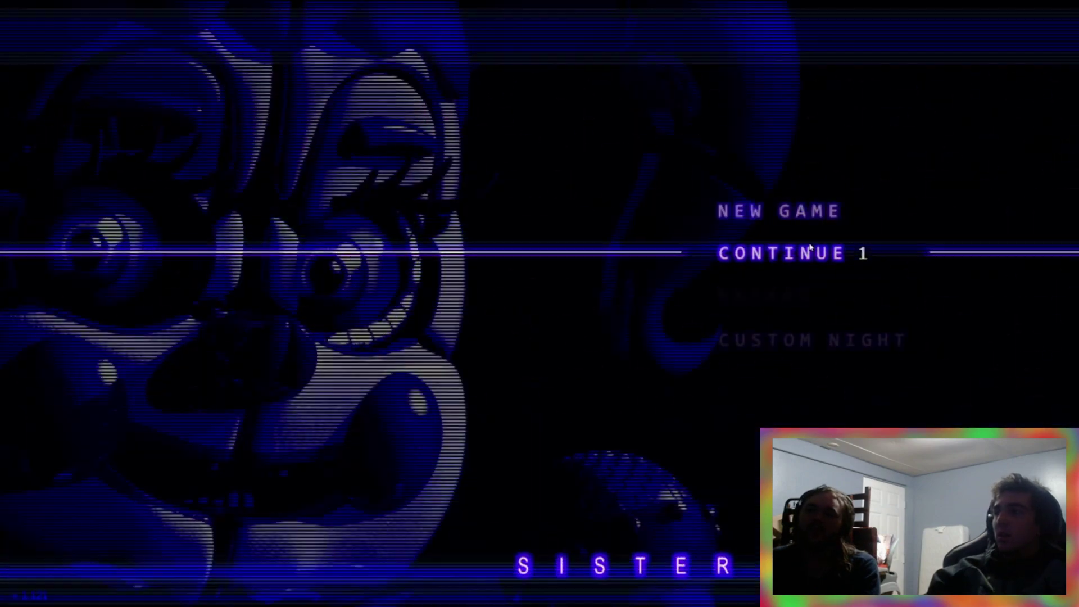
{"action": "left_click", "coordinate": [811, 213]}
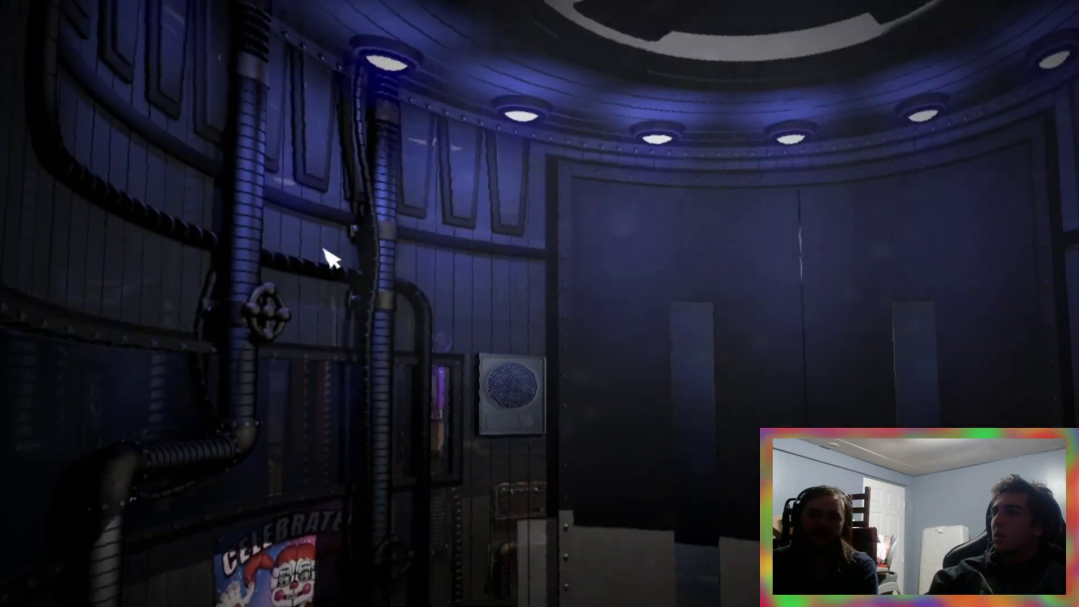
{"action": "left_click", "coordinate": [550, 296]}
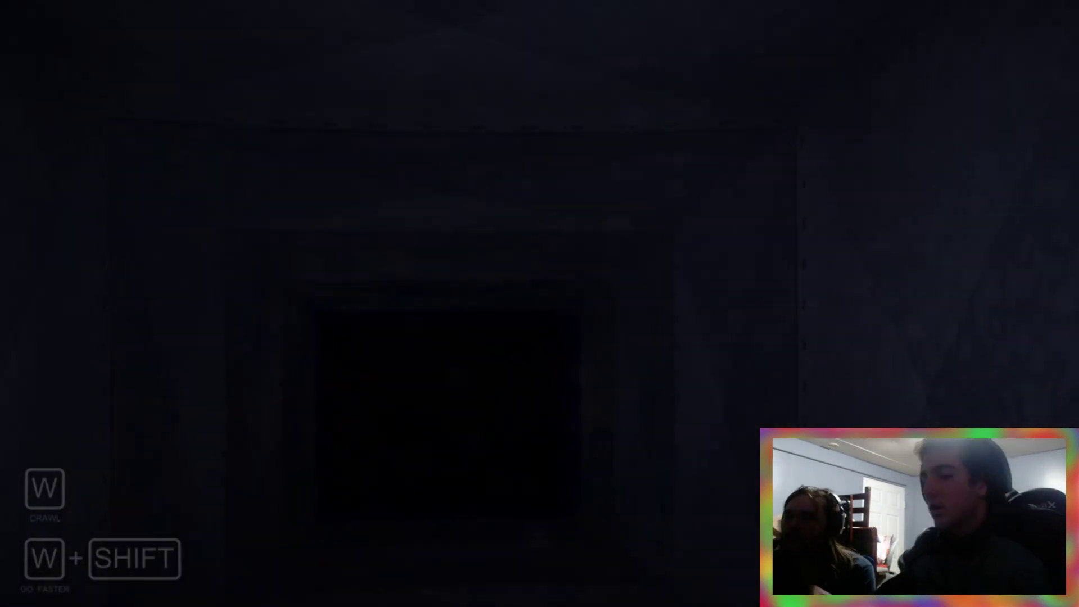
{"action": "key", "text": "w"}
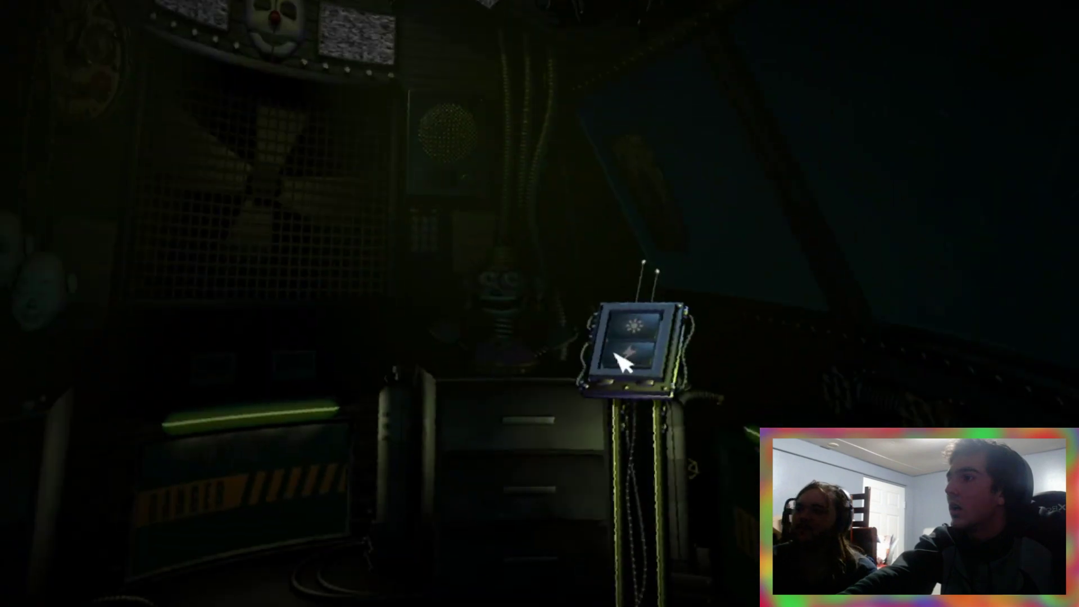
{"action": "left_click", "coordinate": [622, 361]}
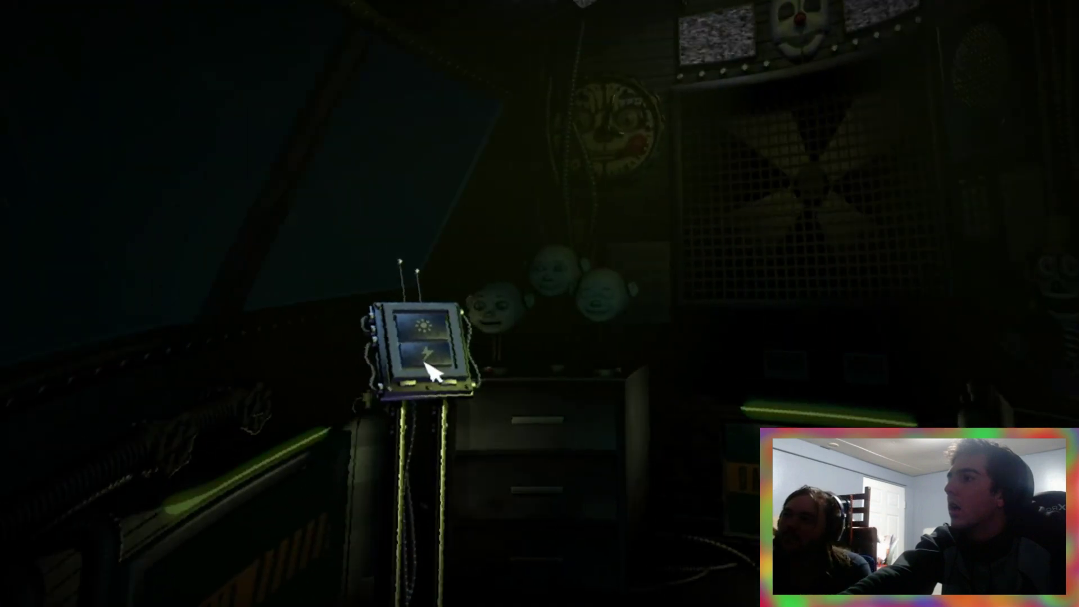
{"action": "left_click", "coordinate": [426, 356]}
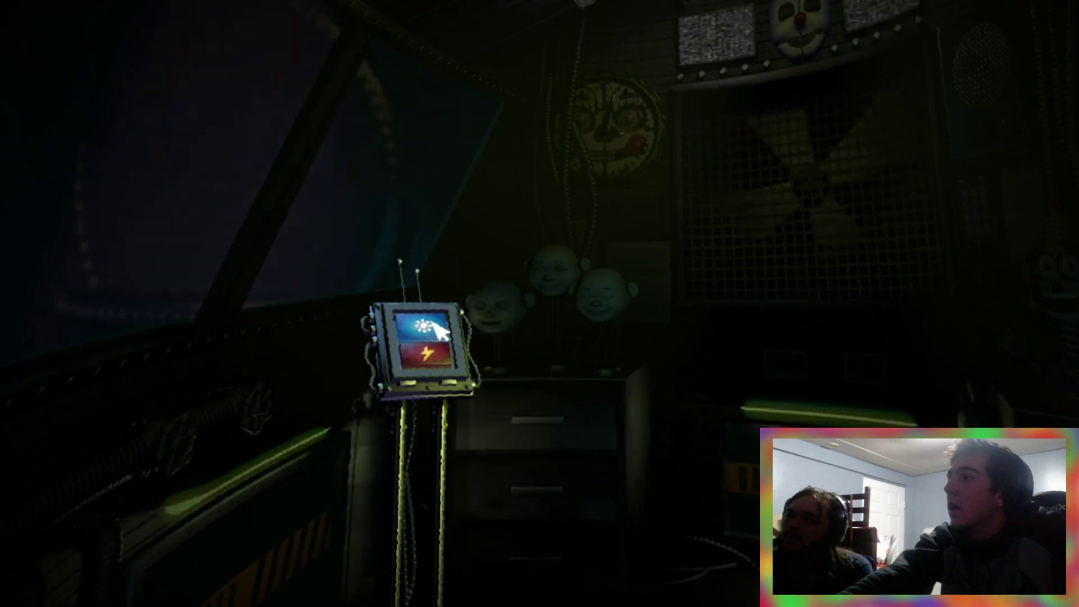
{"action": "left_click", "coordinate": [425, 359]}
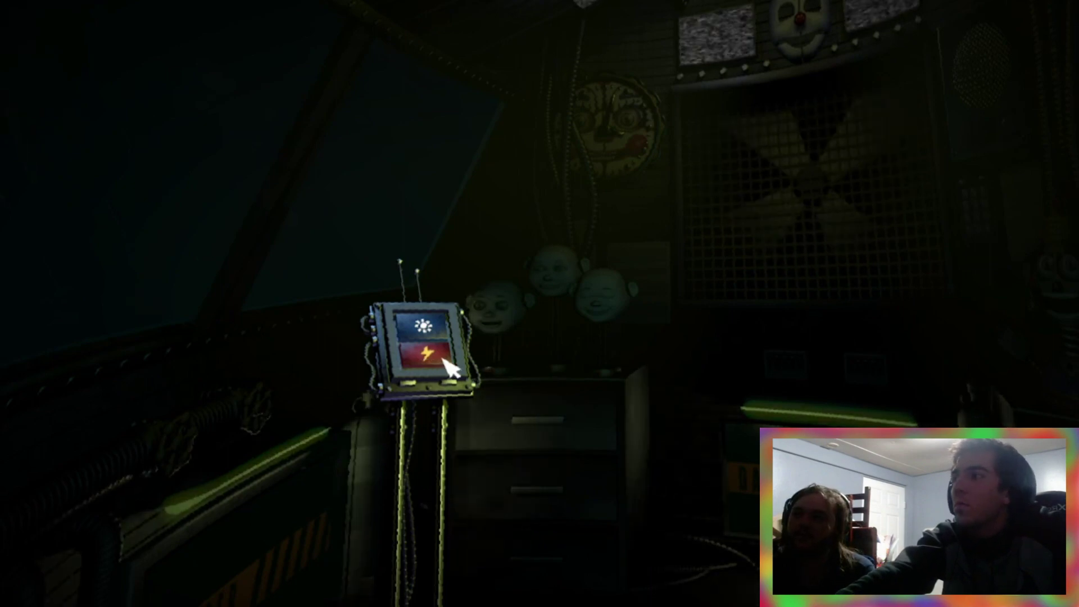
{"action": "left_click", "coordinate": [438, 360]}
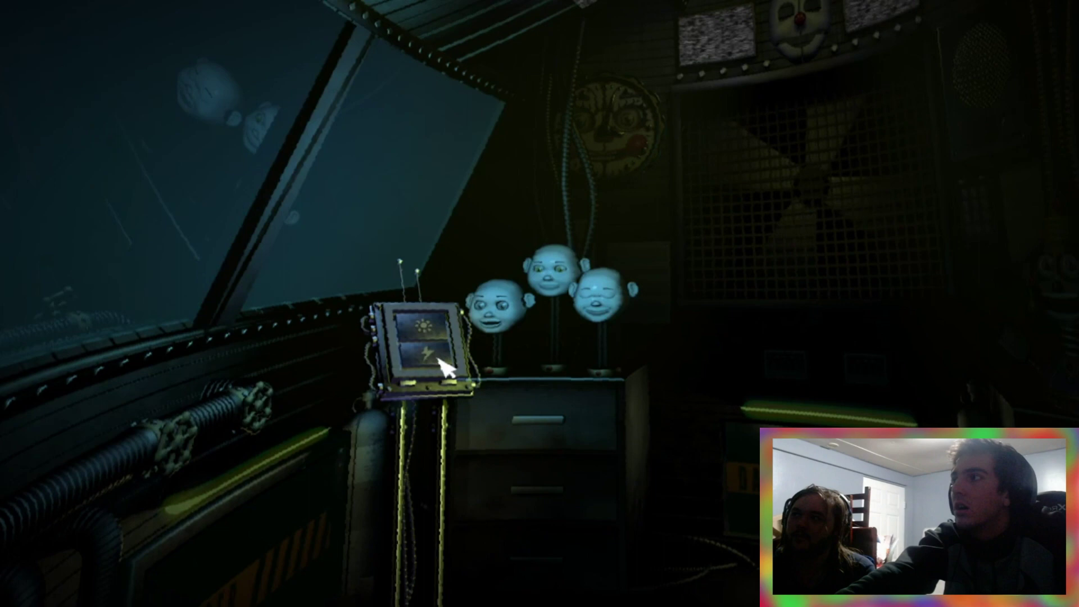
{"action": "left_click", "coordinate": [431, 325]}
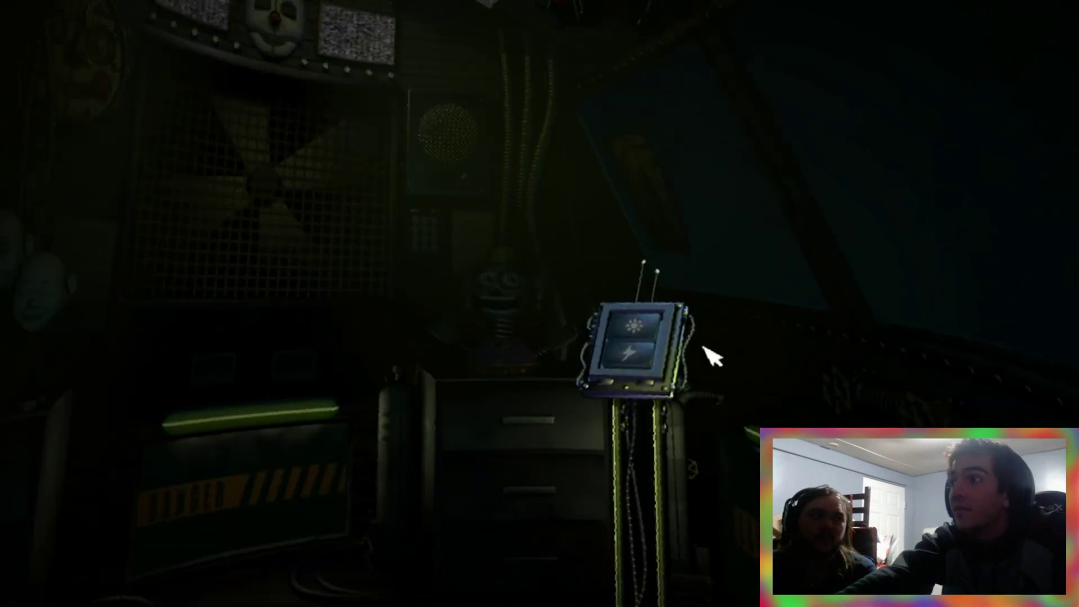
{"action": "left_click", "coordinate": [620, 323]}
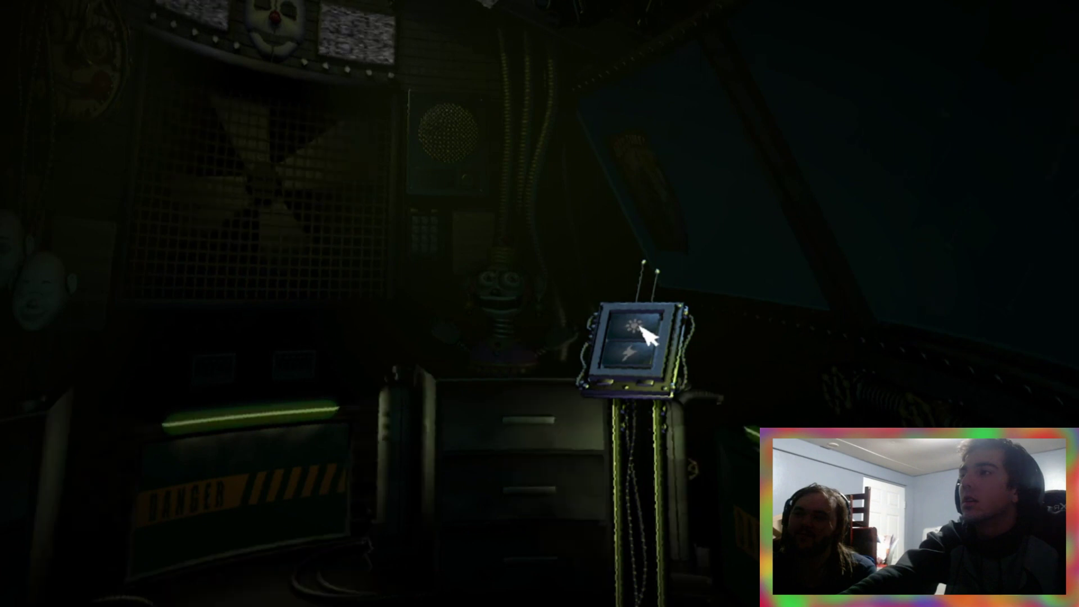
{"action": "left_click", "coordinate": [640, 328]}
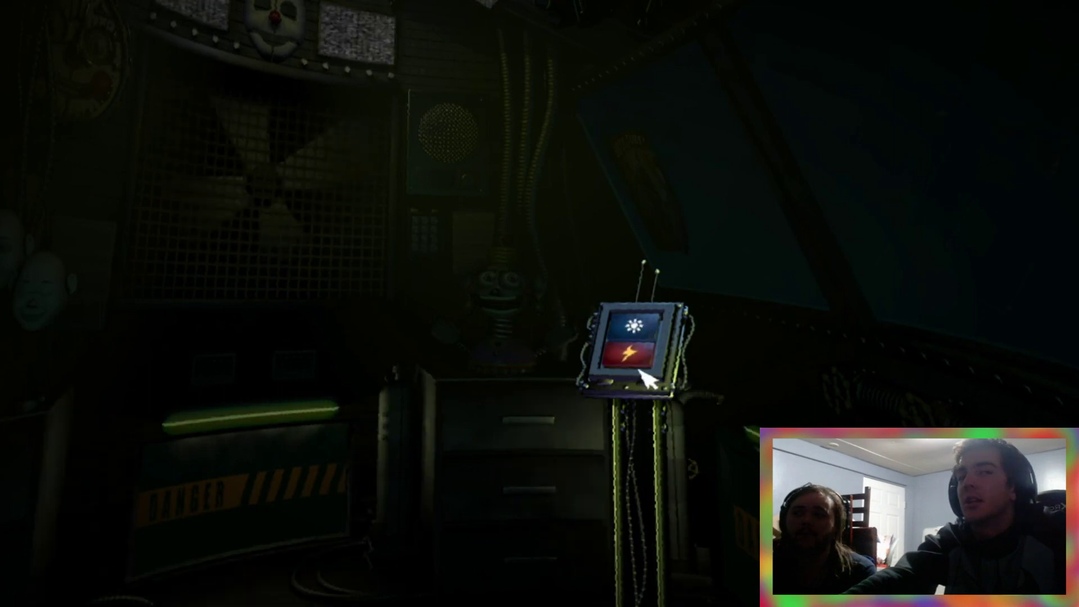
{"action": "left_click", "coordinate": [637, 328]}
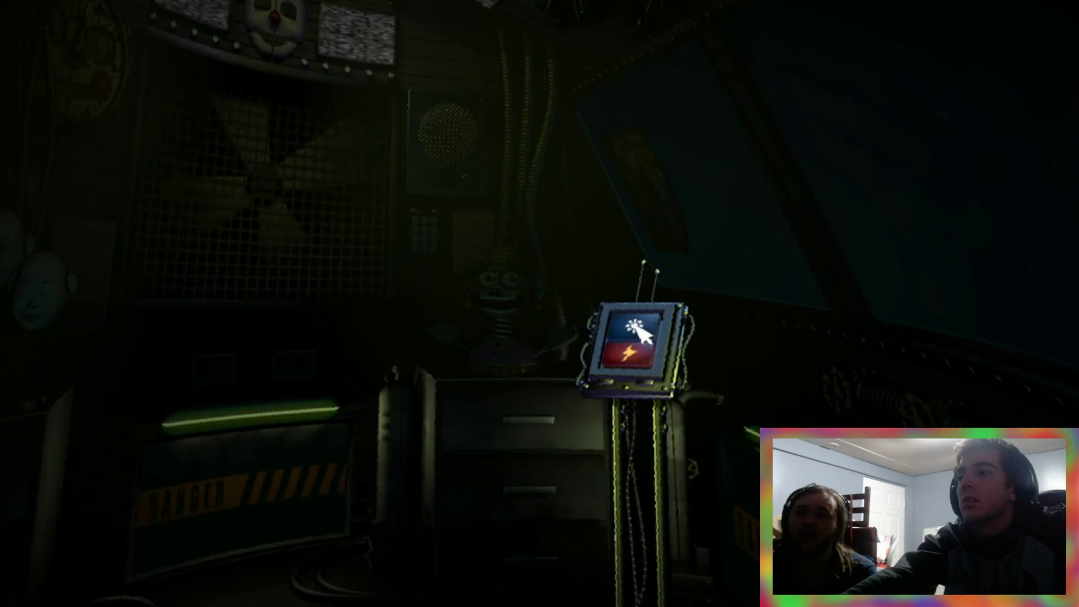
{"action": "left_click", "coordinate": [639, 331]}
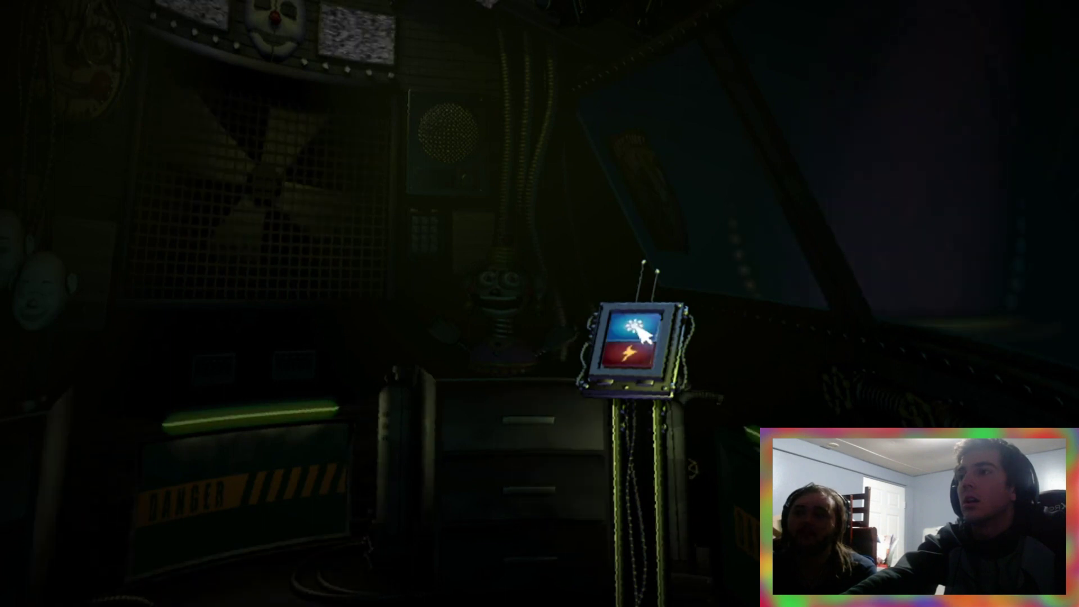
{"action": "left_click", "coordinate": [634, 364]}
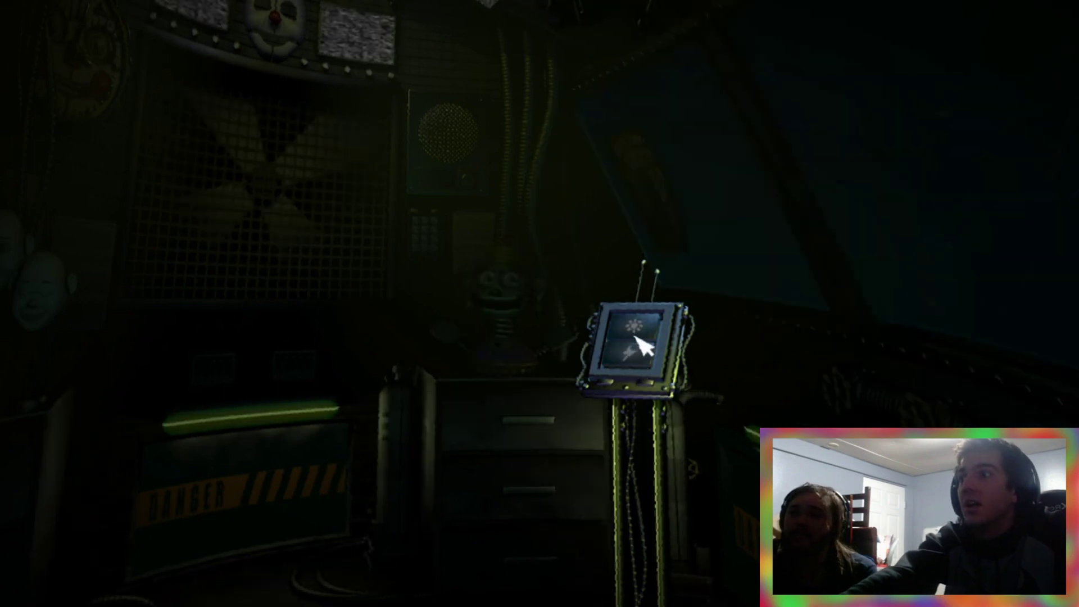
{"action": "left_click", "coordinate": [638, 325]}
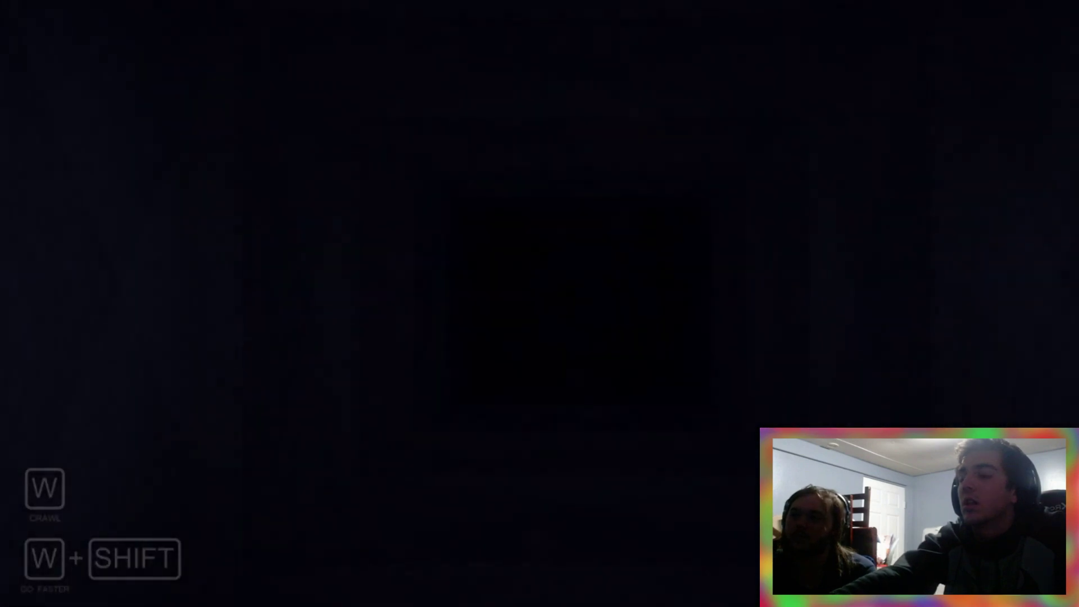
{"action": "key", "text": "w"}
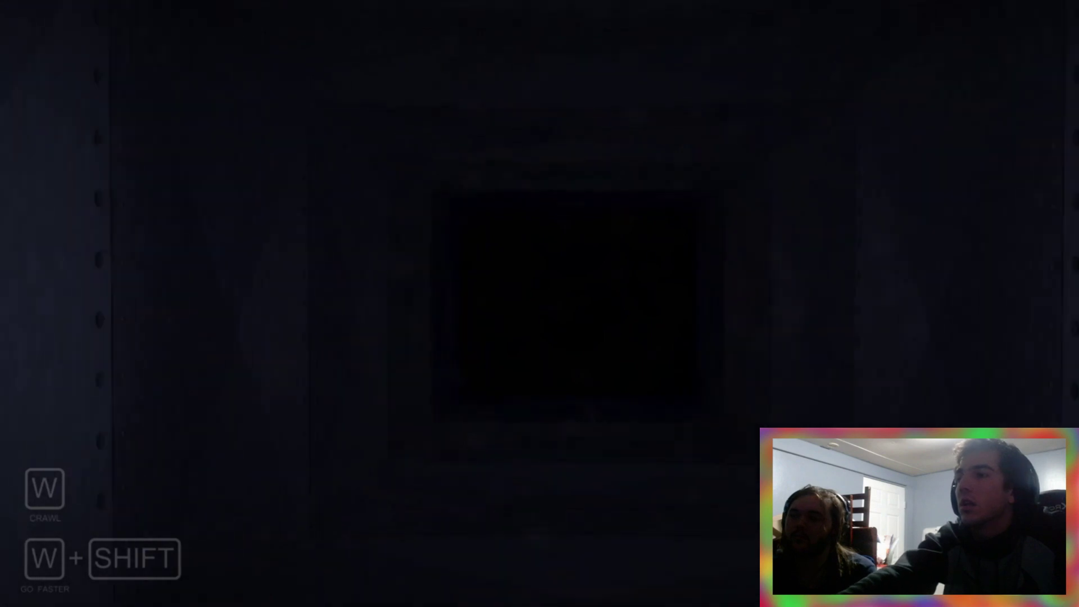
{"action": "key", "text": "w"}
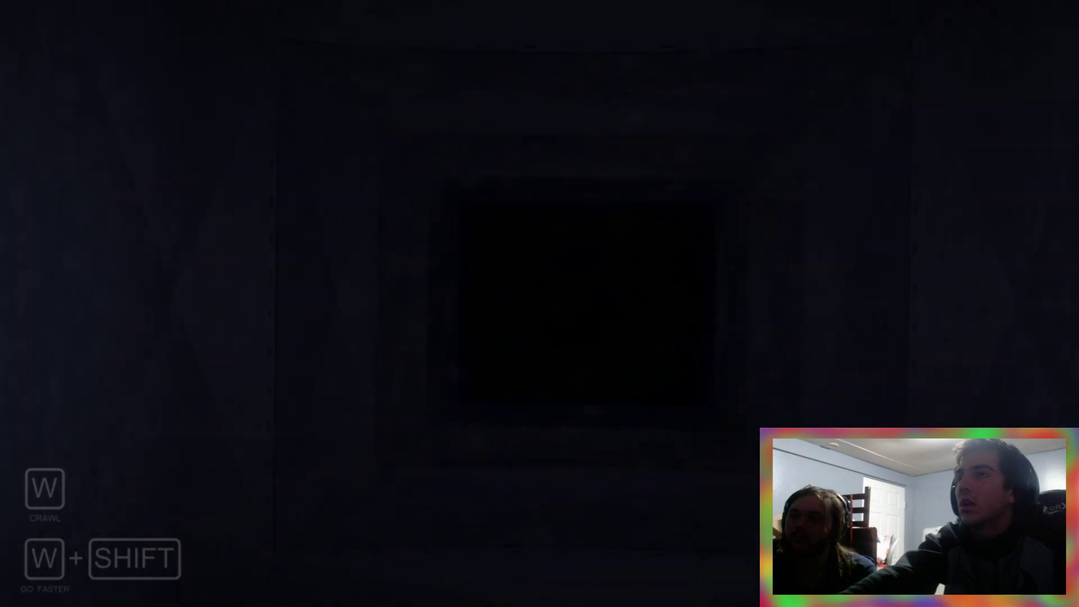
{"action": "key", "text": "w"}
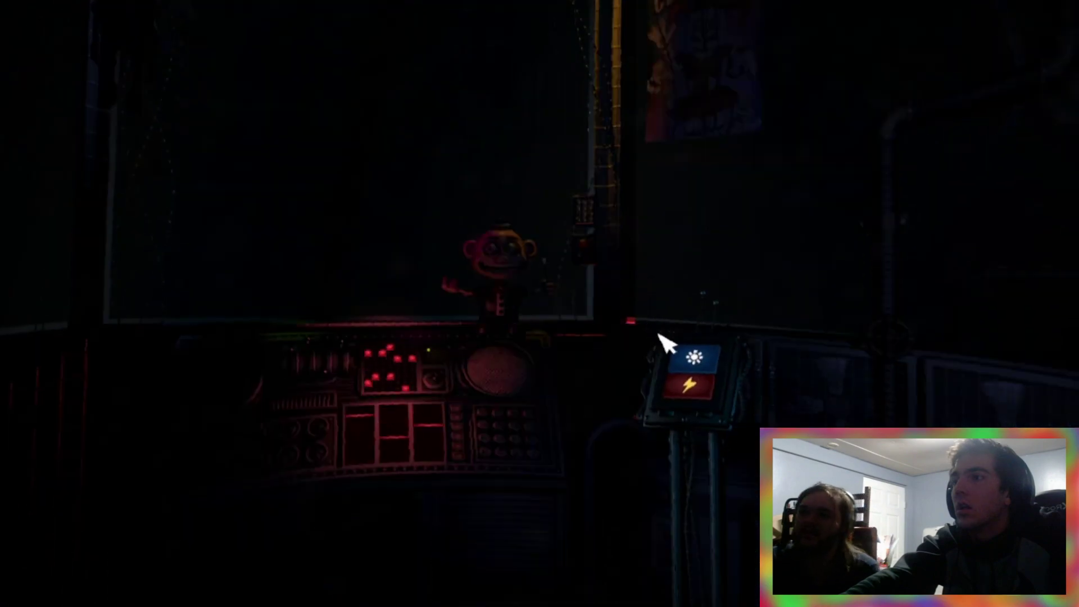
{"action": "left_click", "coordinate": [677, 362]}
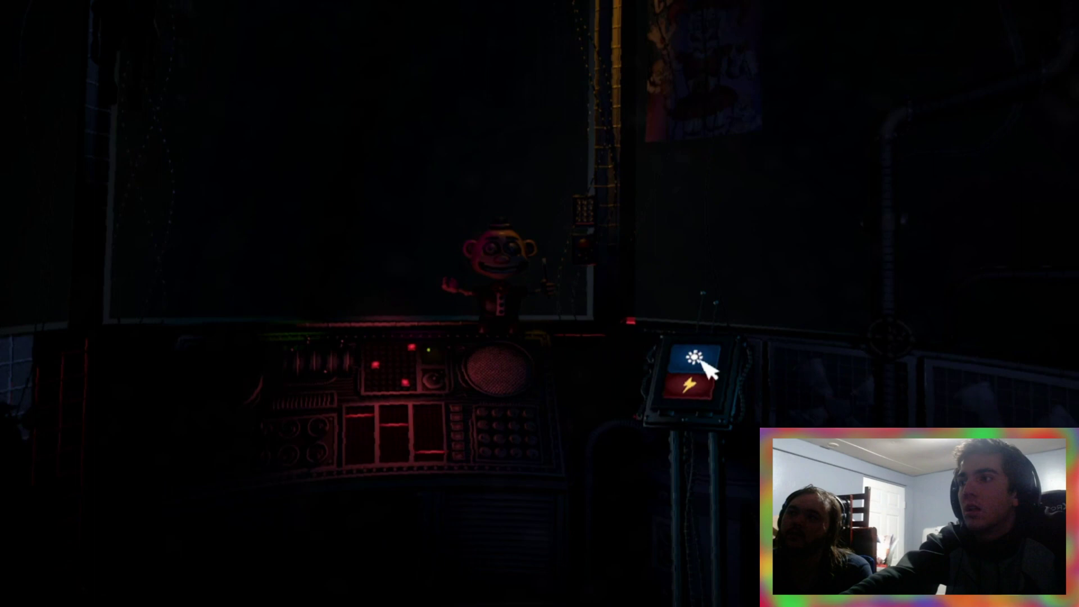
{"action": "left_click", "coordinate": [704, 365]}
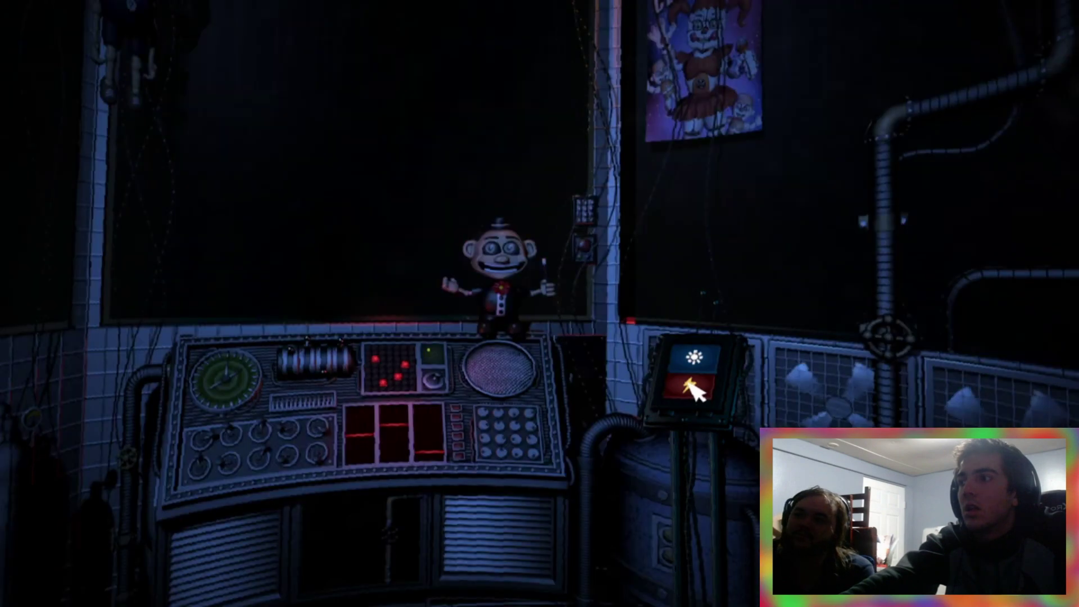
{"action": "left_click", "coordinate": [693, 388]}
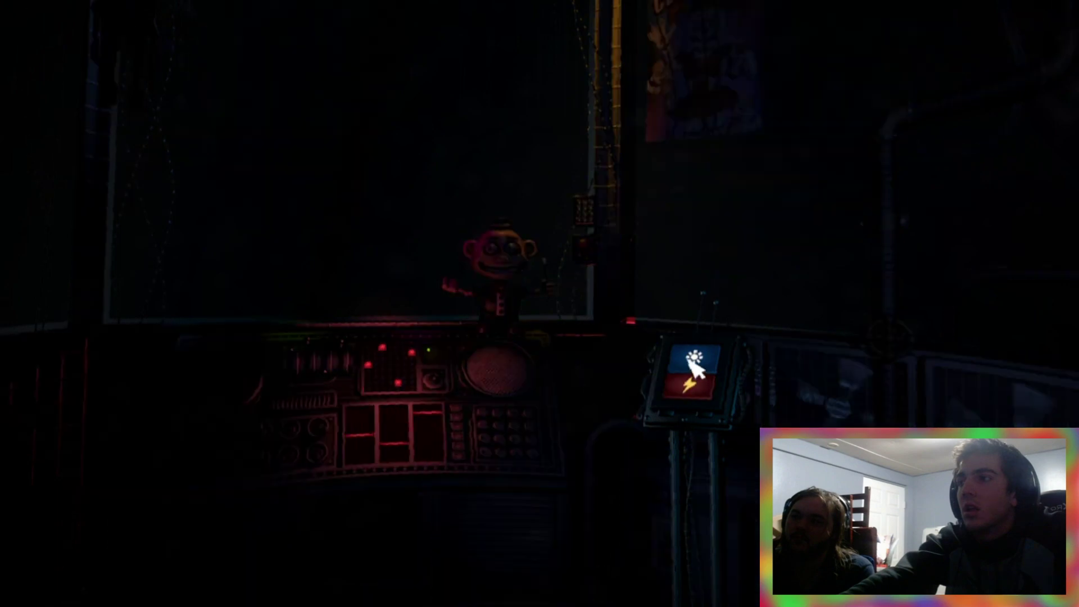
{"action": "left_click", "coordinate": [695, 365]}
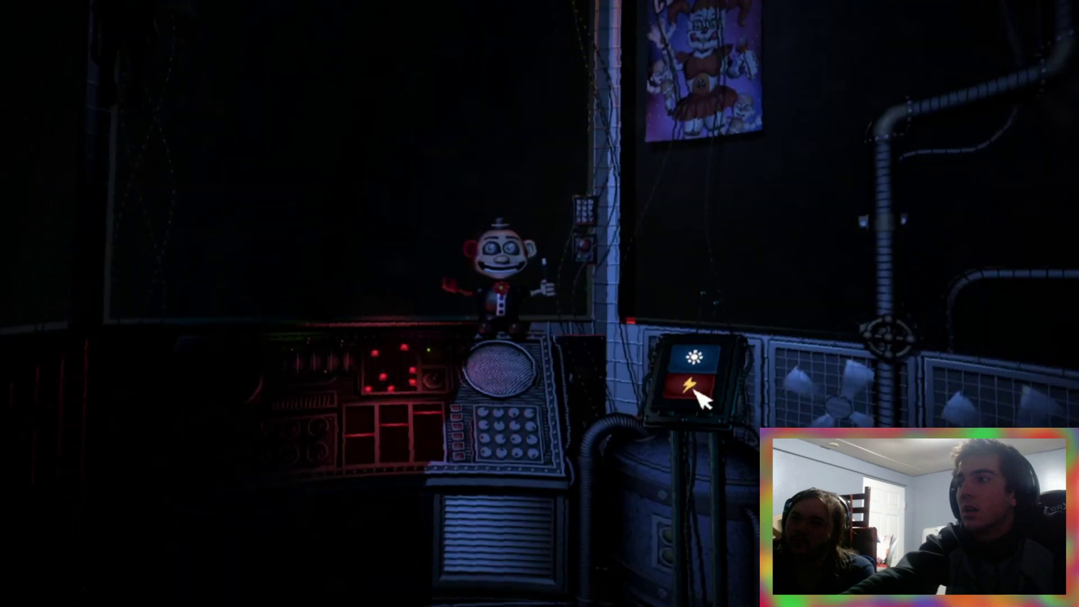
{"action": "left_click", "coordinate": [694, 389]}
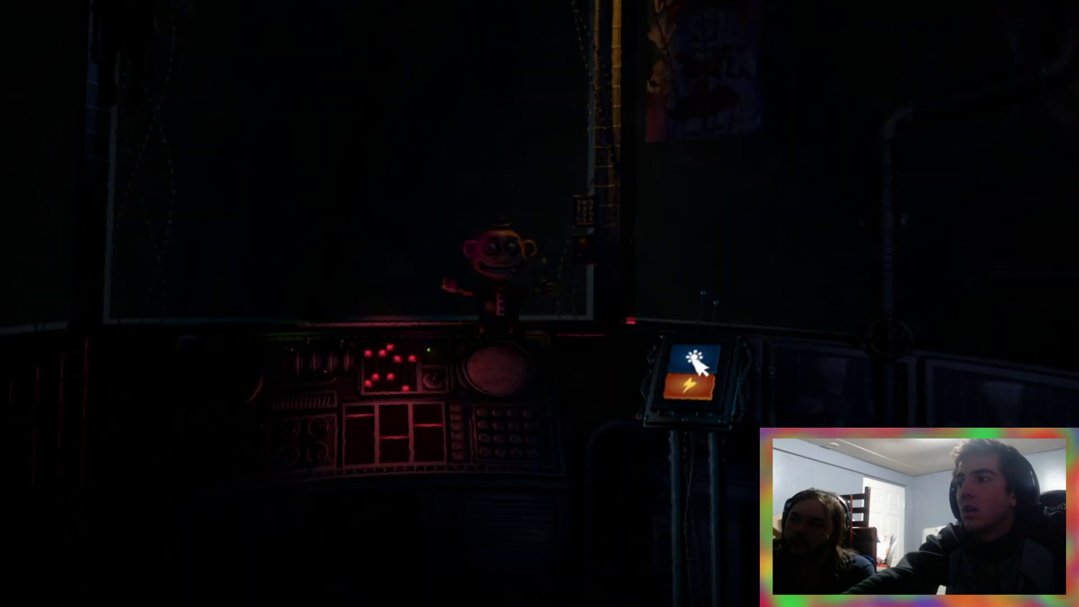
{"action": "left_click", "coordinate": [697, 363]}
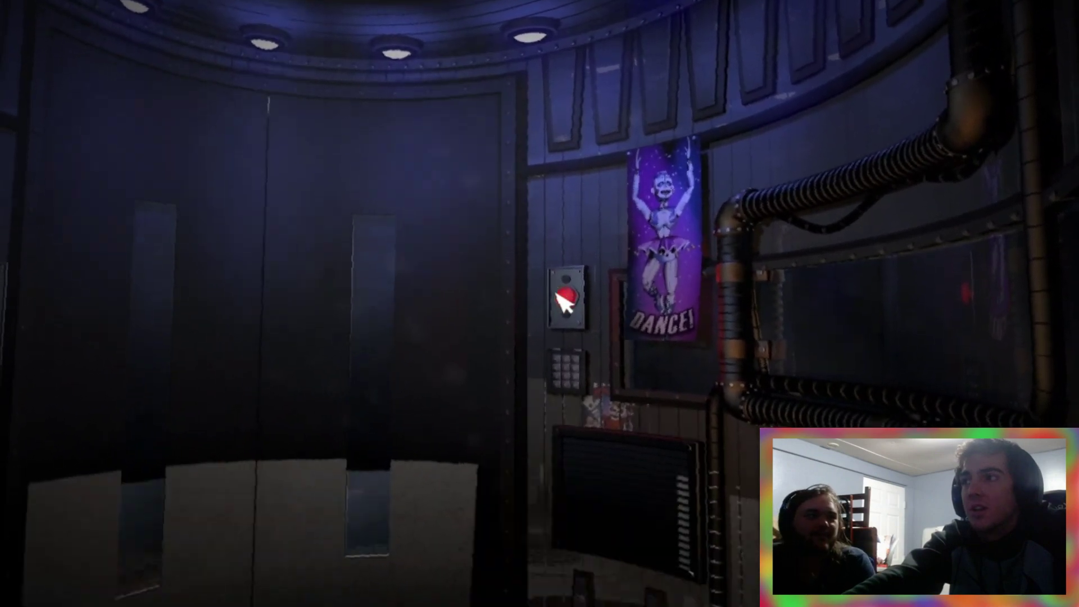
{"action": "left_click", "coordinate": [564, 300]}
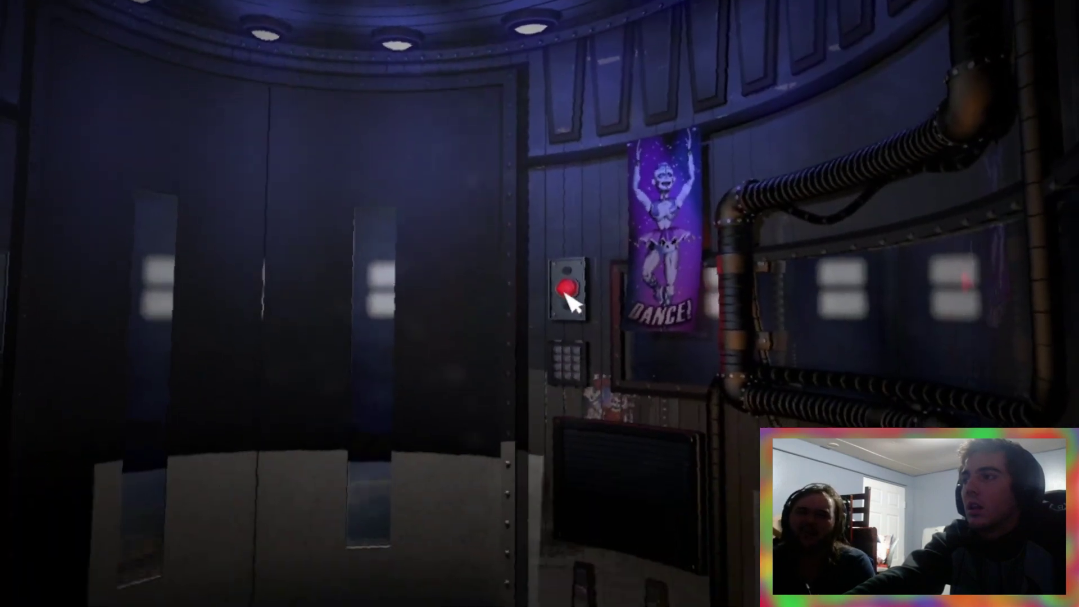
{"action": "left_click", "coordinate": [564, 299]}
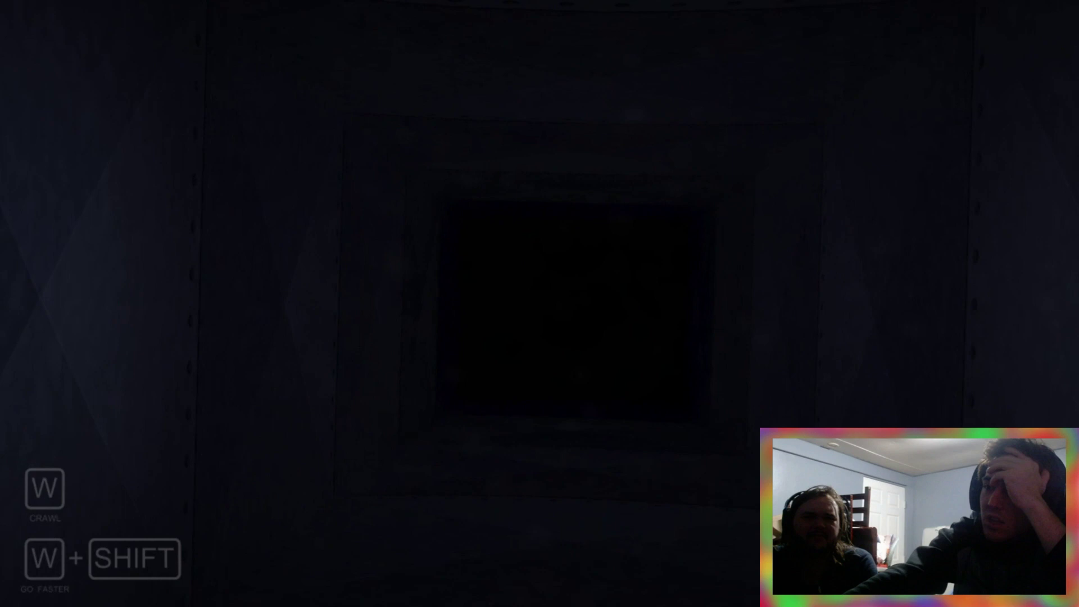
{"action": "key", "text": "w"}
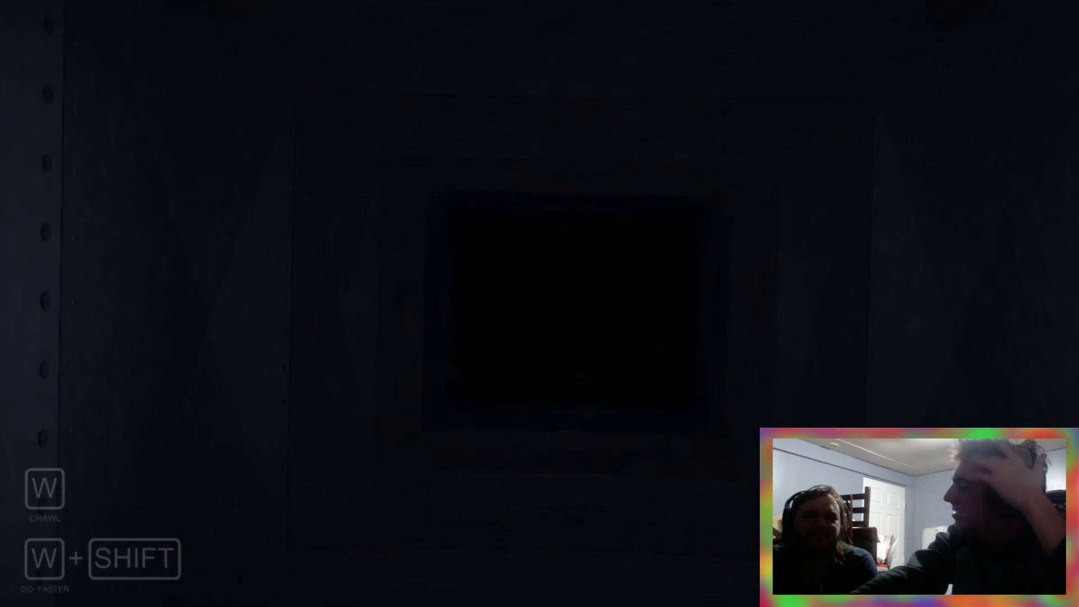
{"action": "key", "text": "w"}
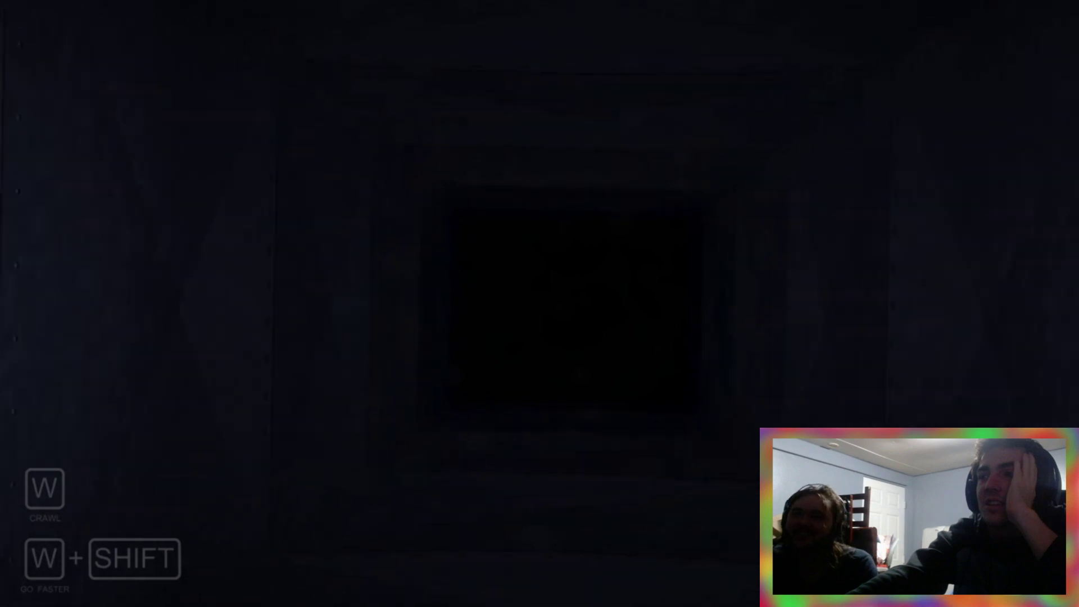
{"action": "key", "text": "w"}
{"action": "key", "text": "w"}
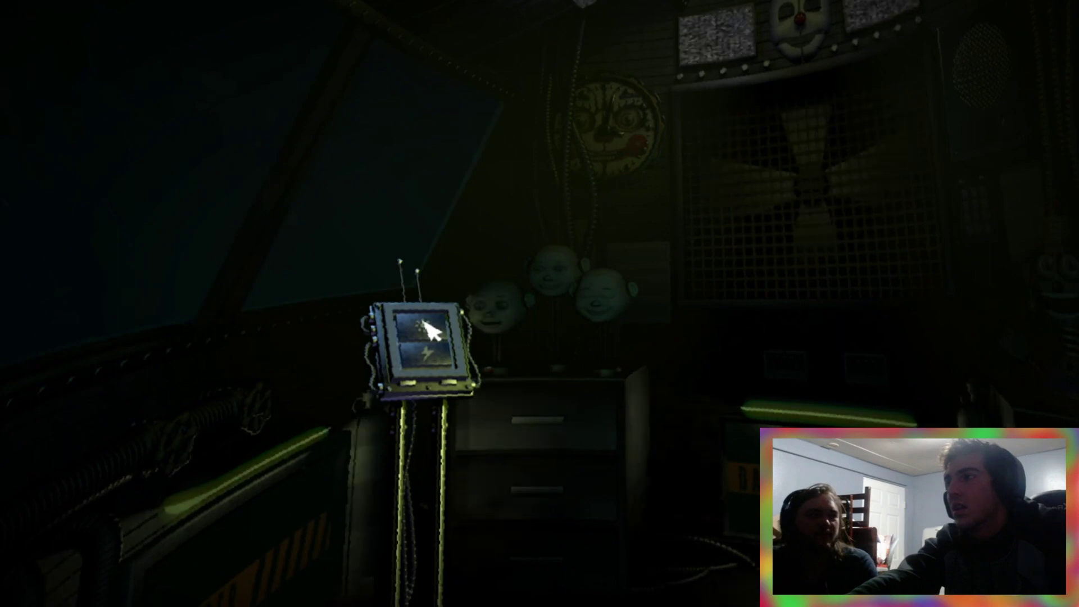
{"action": "left_click", "coordinate": [430, 329]}
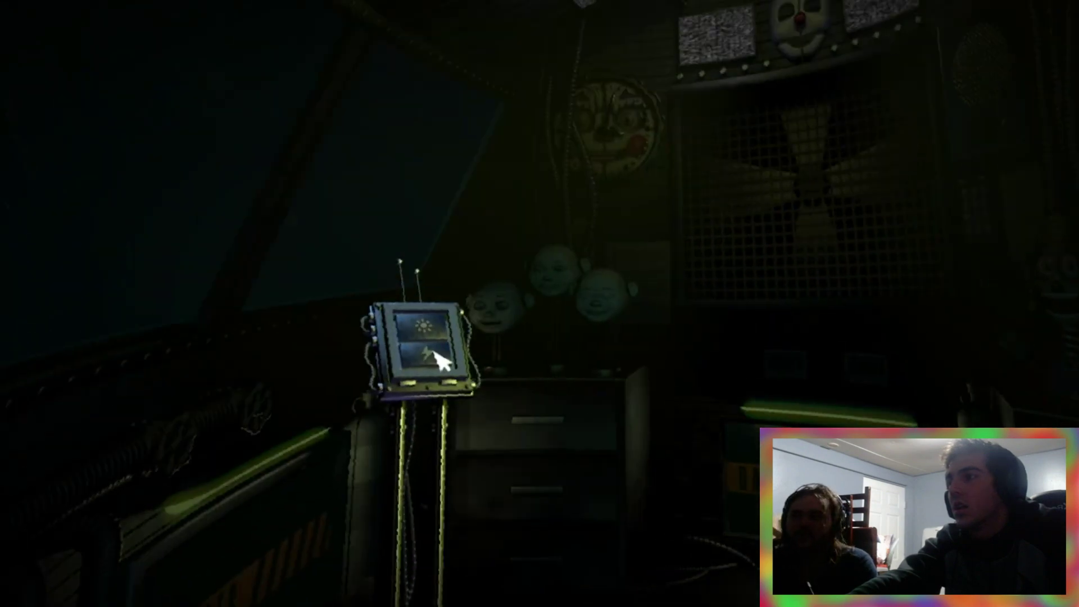
{"action": "left_click", "coordinate": [435, 365]}
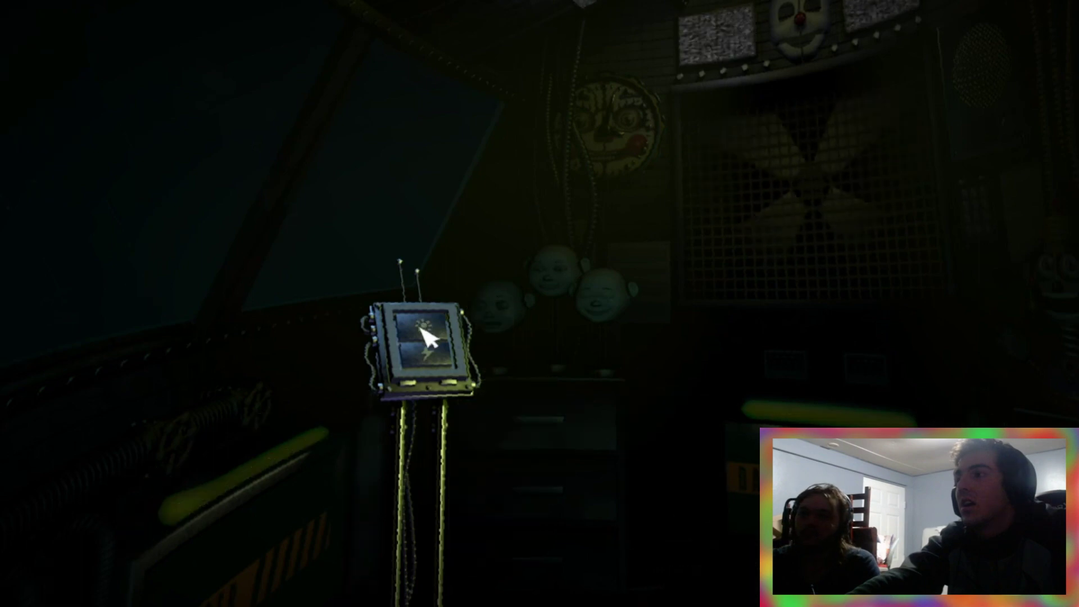
{"action": "left_click", "coordinate": [427, 337]}
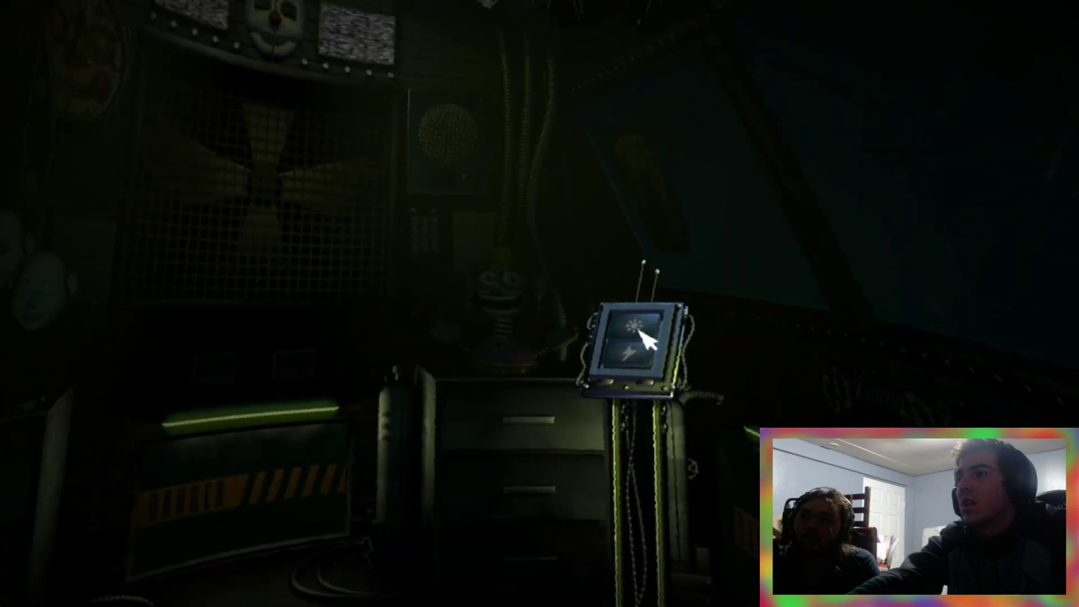
{"action": "left_click", "coordinate": [638, 331]}
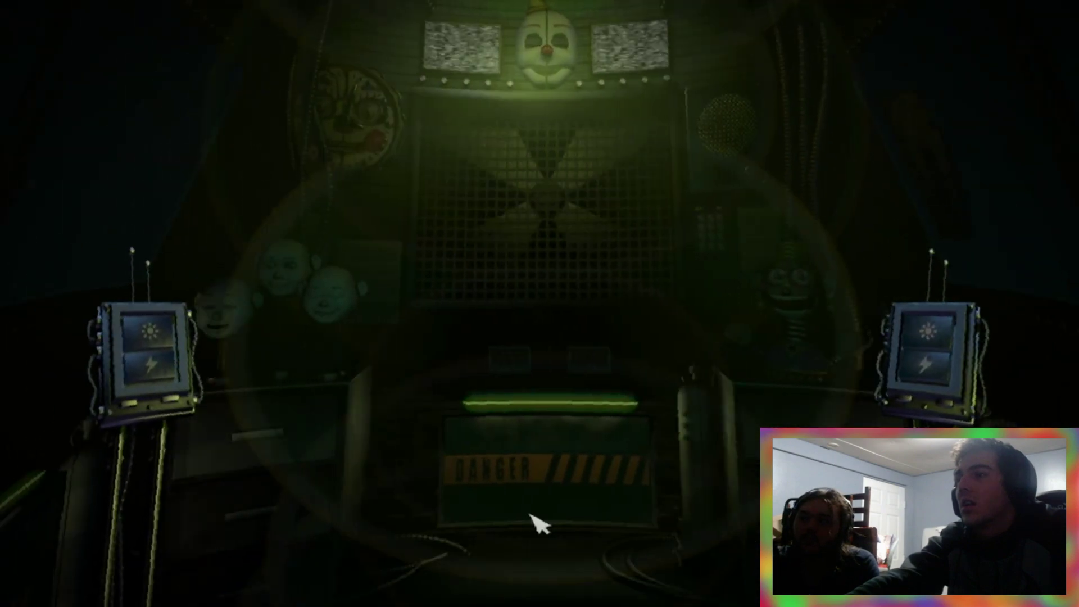
{"action": "left_click", "coordinate": [423, 331]}
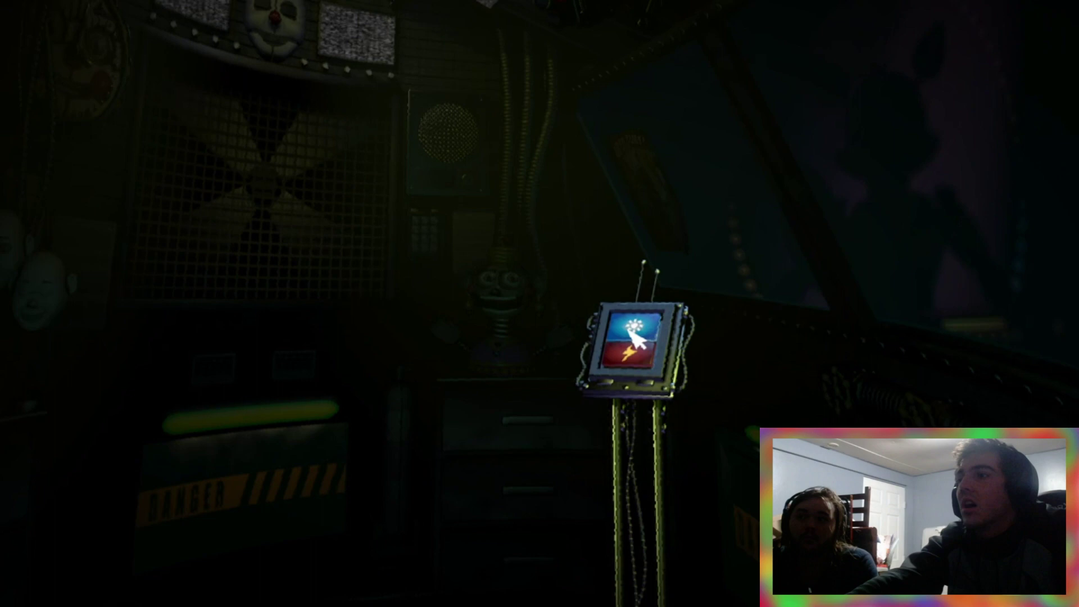
{"action": "left_click", "coordinate": [631, 332]}
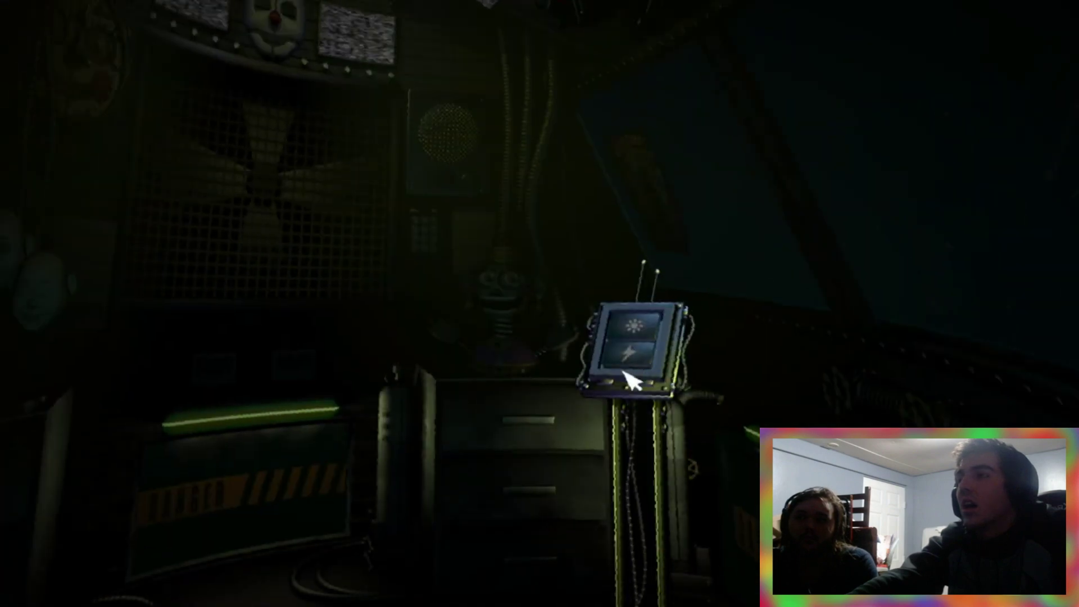
{"action": "left_click", "coordinate": [608, 371]}
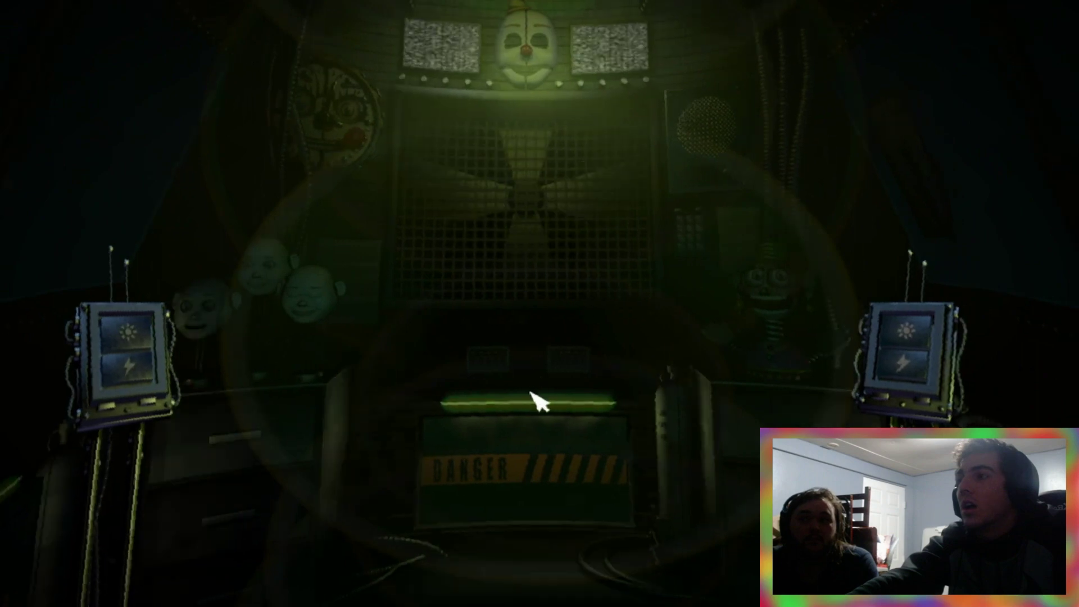
{"action": "left_click", "coordinate": [539, 425]}
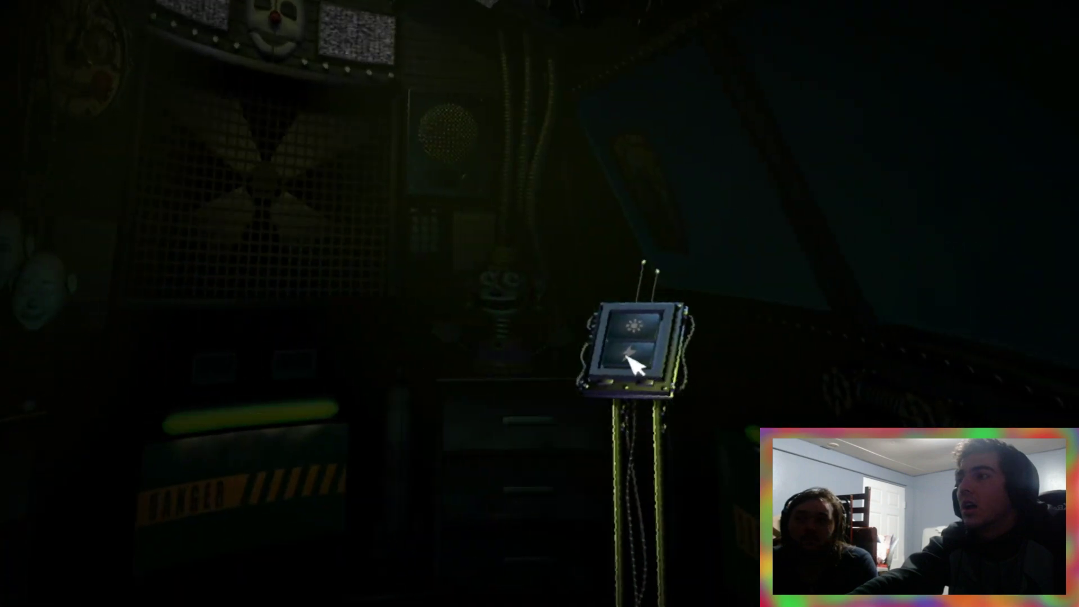
{"action": "left_click", "coordinate": [633, 360]}
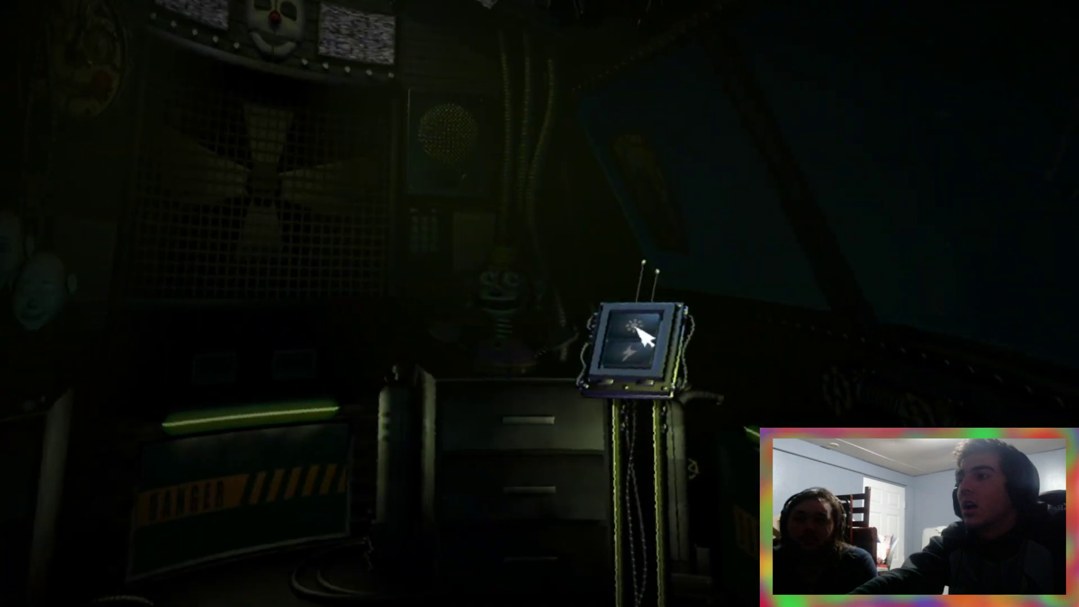
{"action": "left_click", "coordinate": [534, 493]}
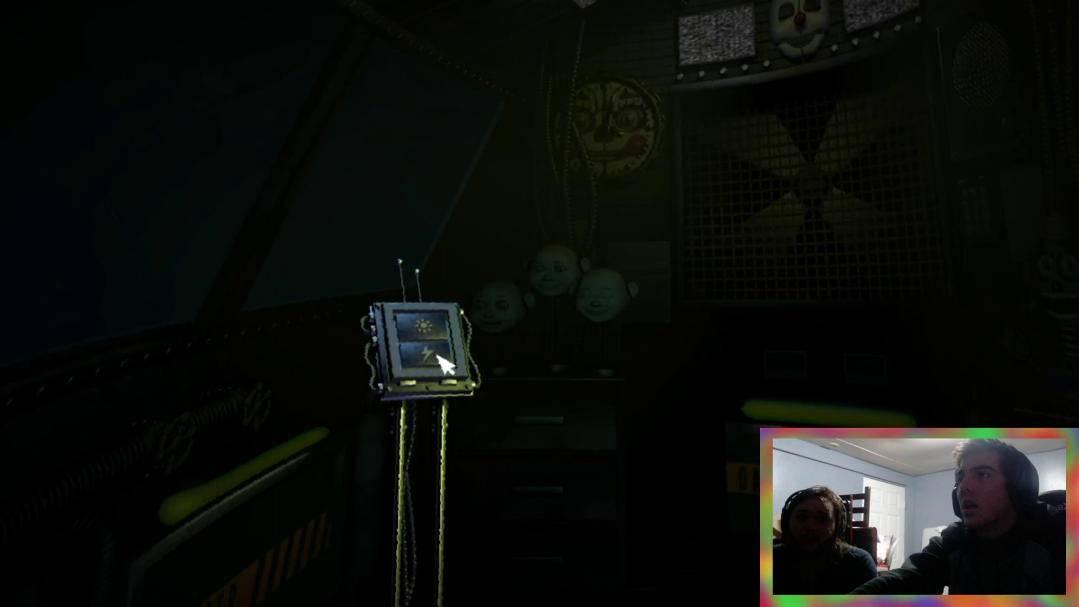
{"action": "left_click", "coordinate": [535, 436]}
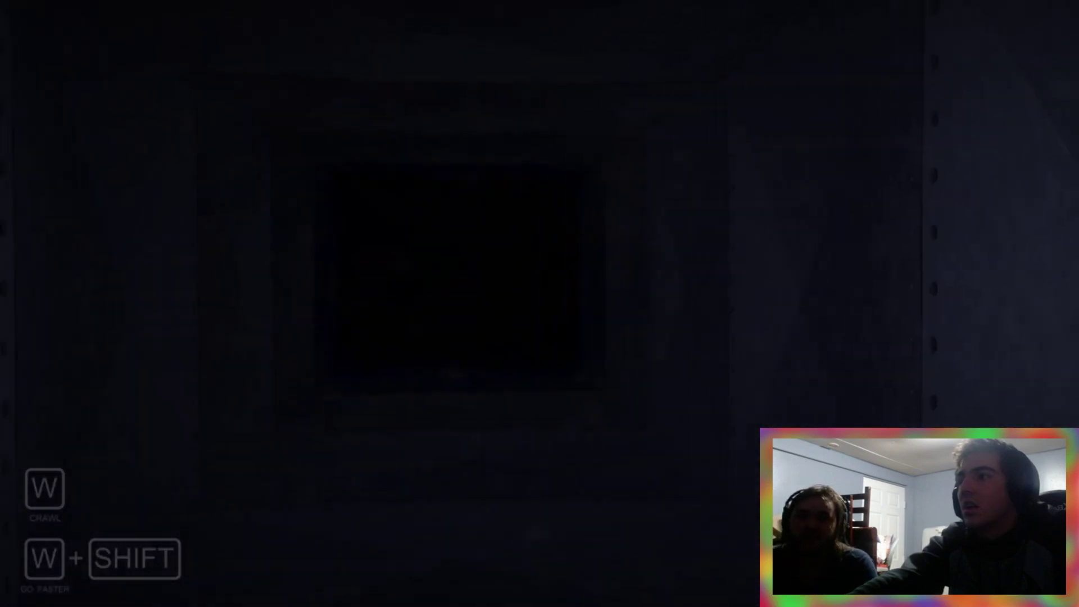
{"action": "key", "text": "w"}
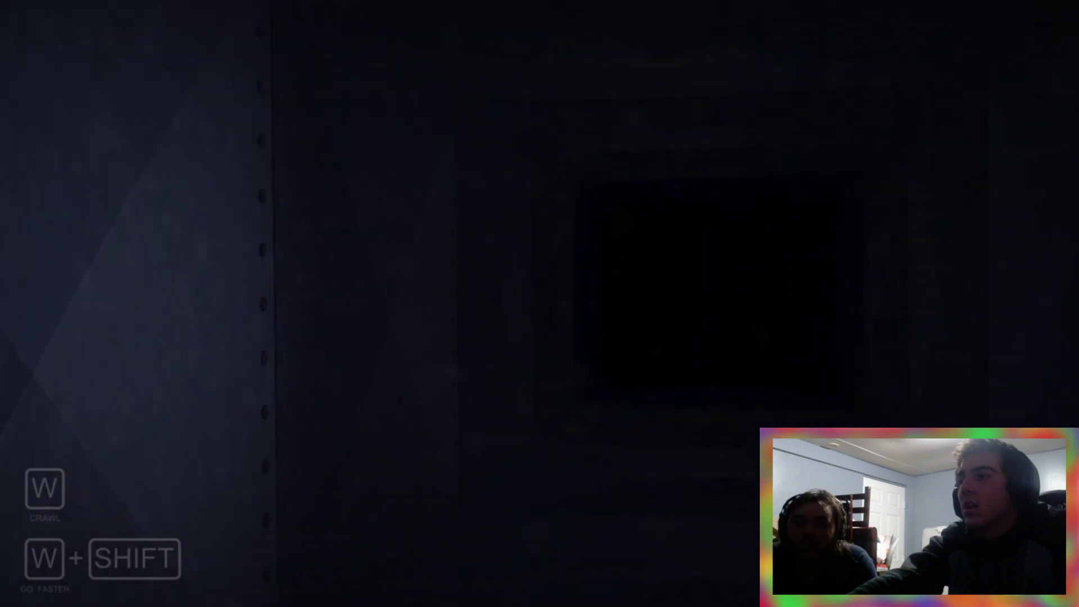
{"action": "key", "text": "w"}
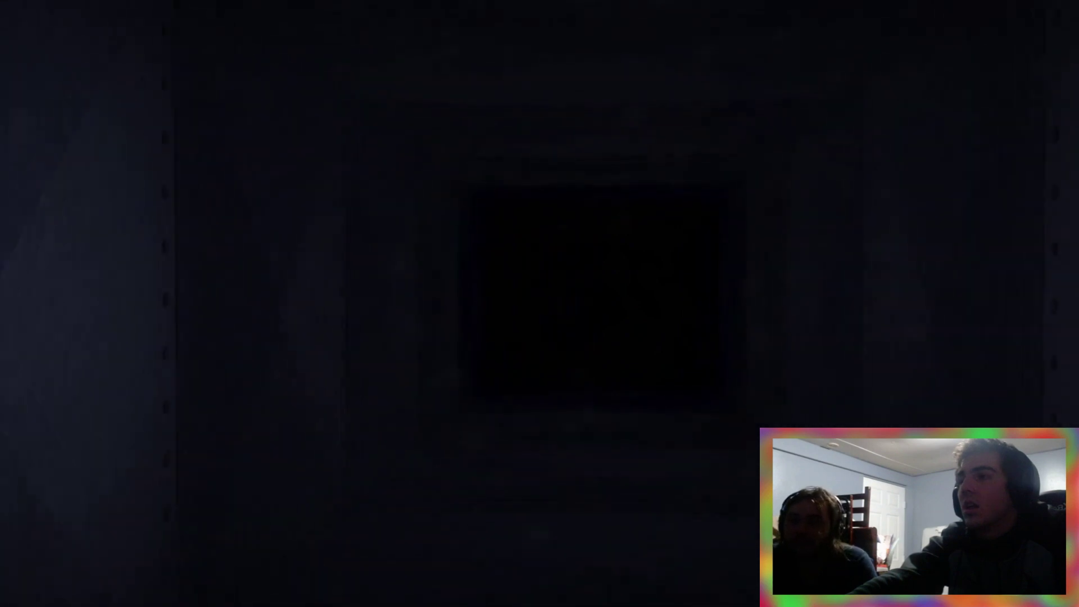
{"action": "key", "text": "w"}
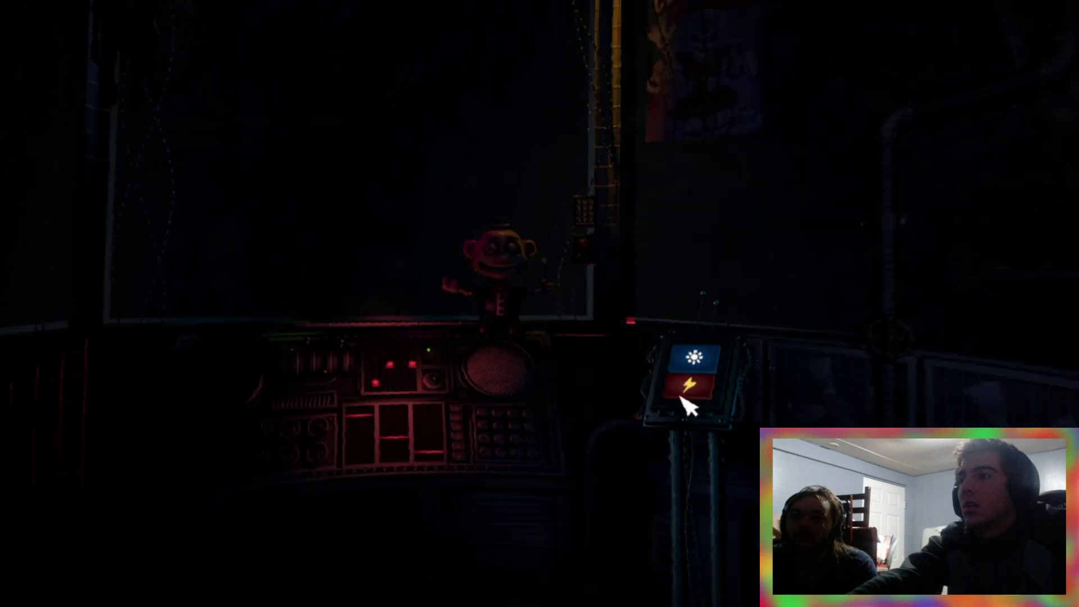
{"action": "left_click", "coordinate": [706, 361]}
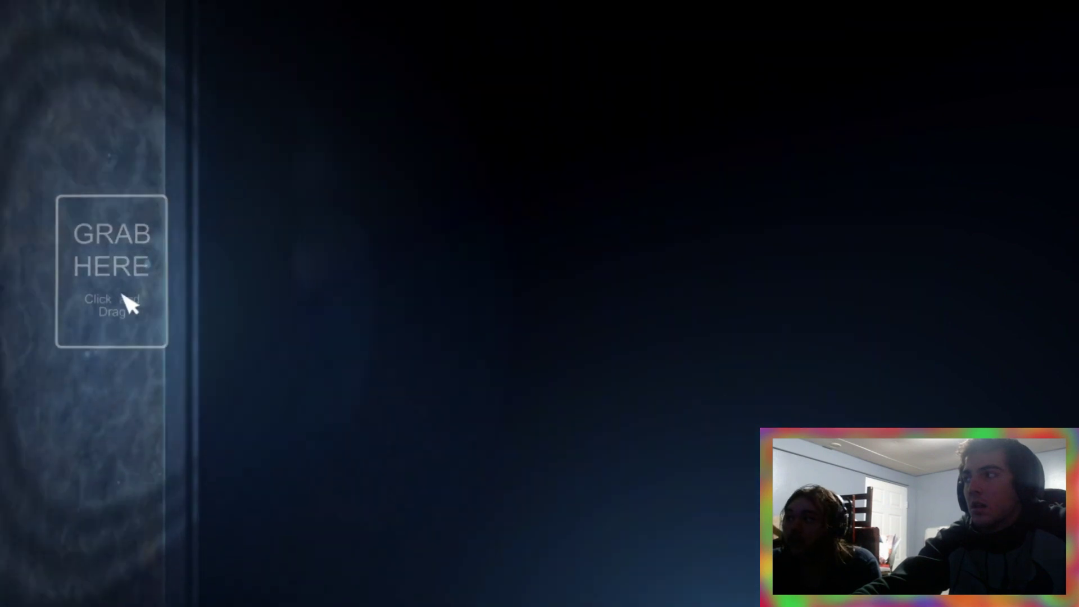
{"action": "left_click_drag", "start_coordinate": [142, 304], "coordinate": [535, 303]}
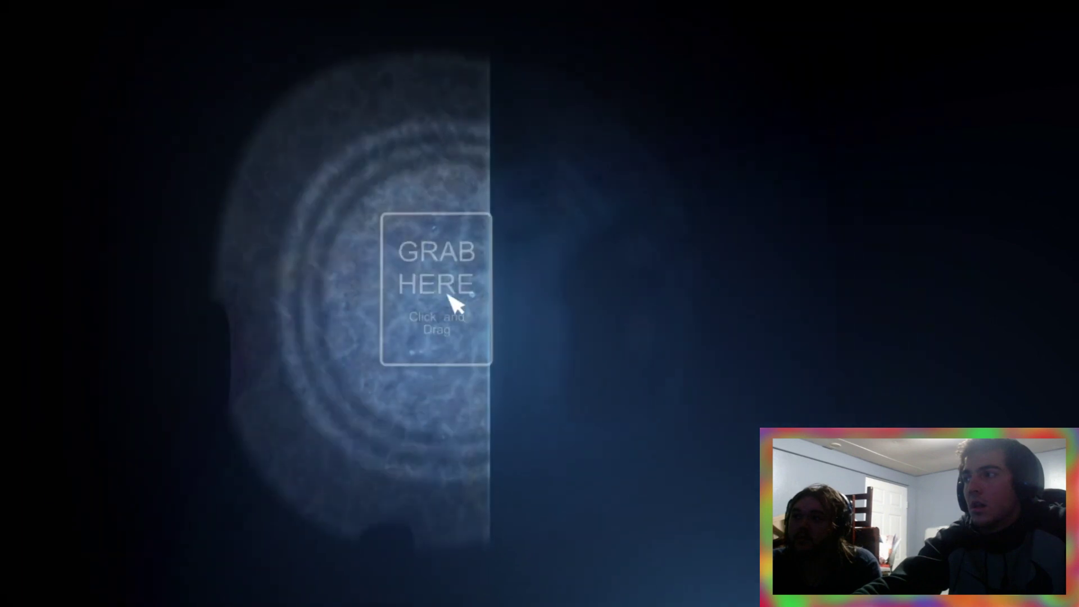
{"action": "left_click_drag", "start_coordinate": [451, 300], "coordinate": [540, 304]}
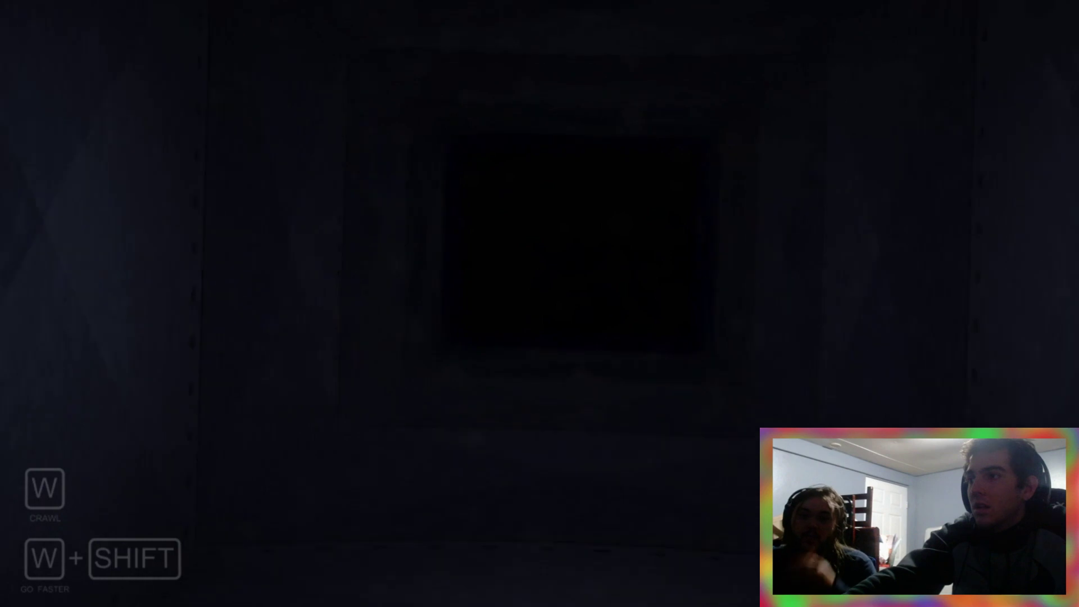
{"action": "key", "text": "w"}
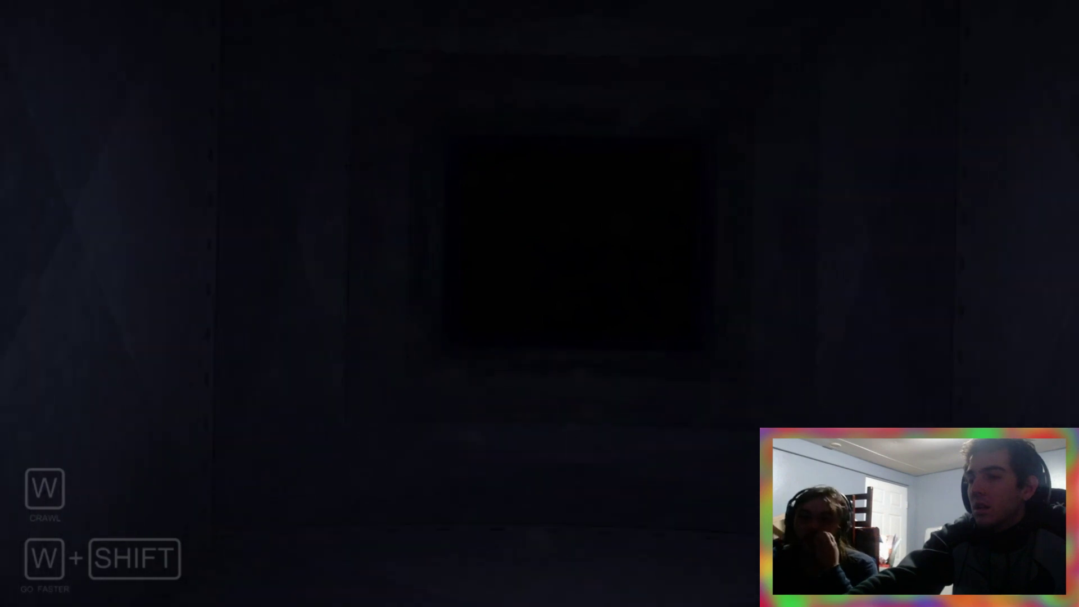
{"action": "key", "text": "w"}
{"action": "key", "text": "w"}
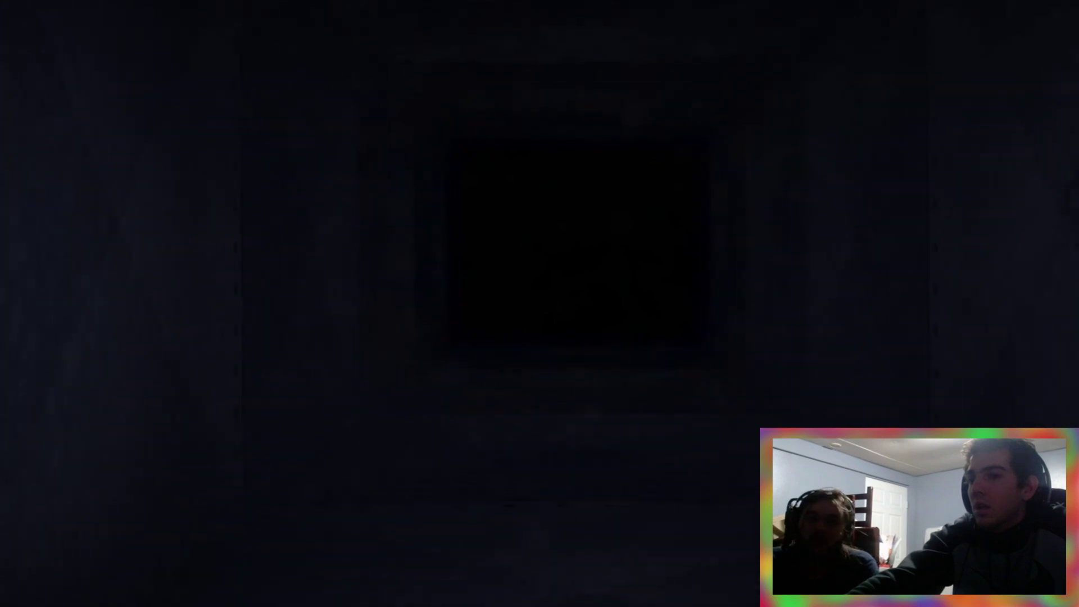
{"action": "key", "text": "w"}
{"action": "key", "text": "w"}
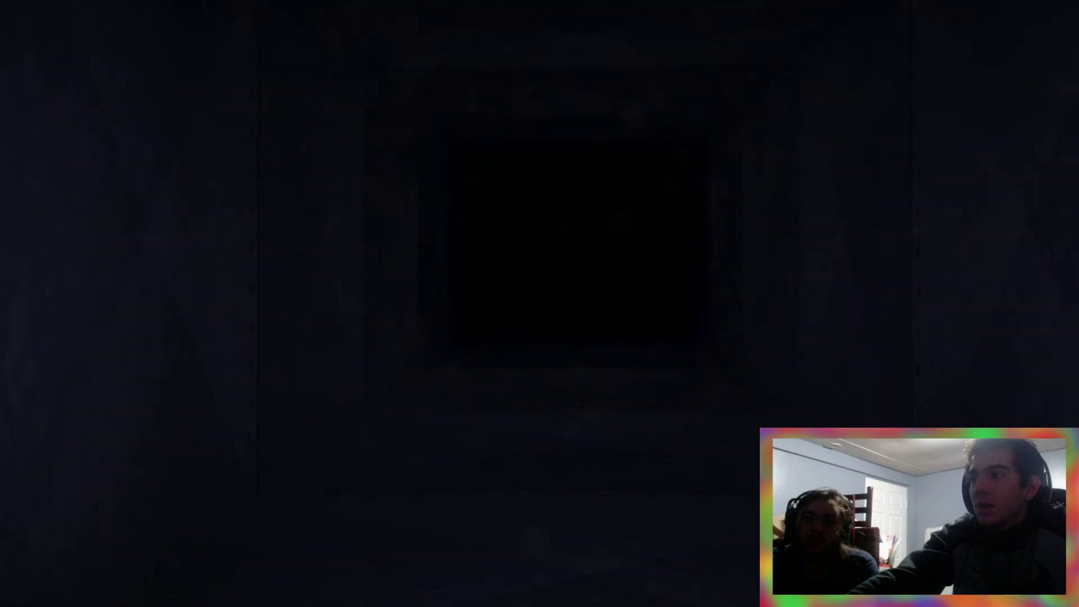